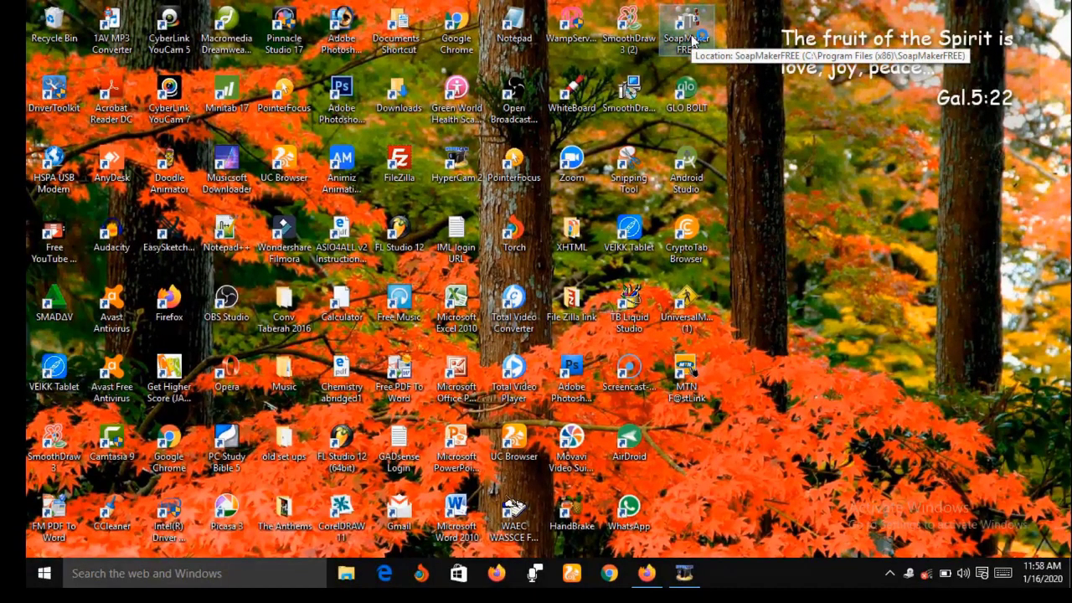
Step: Launch SoapMaker FREE Edition from its desktop shortcut
double_click(688, 38)
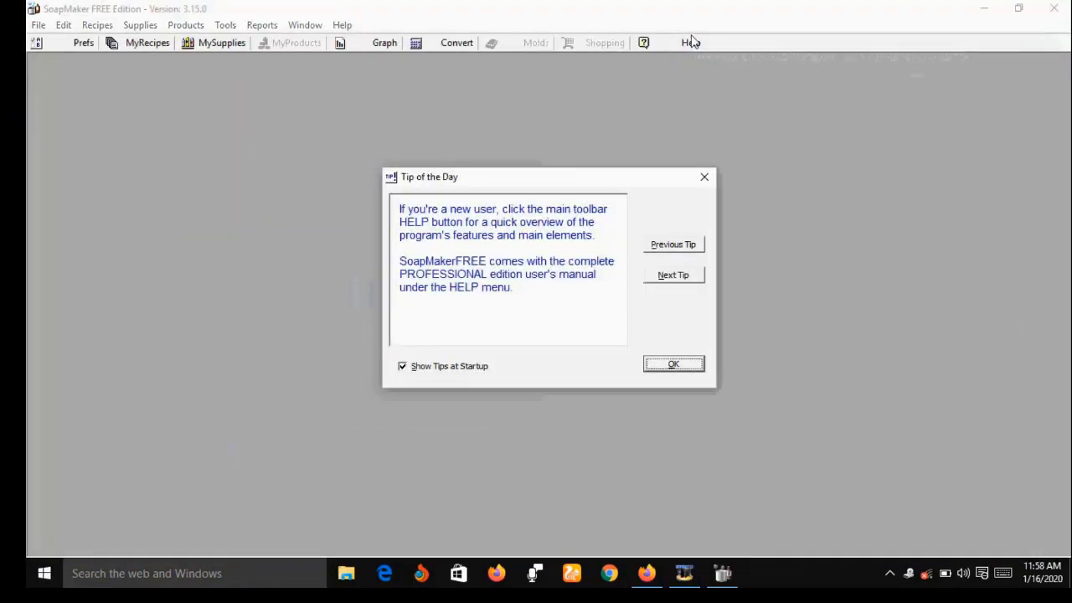
Step: Close the Tip of the Day dialog to reveal the empty main window
click(706, 178)
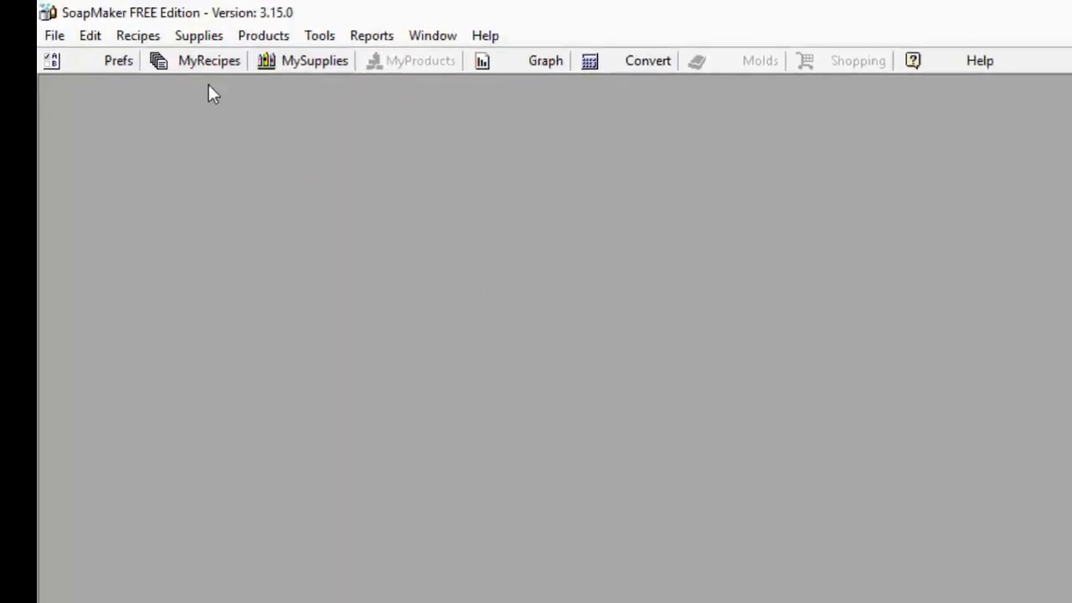
Step: Open the MyRecipes Recipe Management Center and expand the New recipe-type list
click(205, 60)
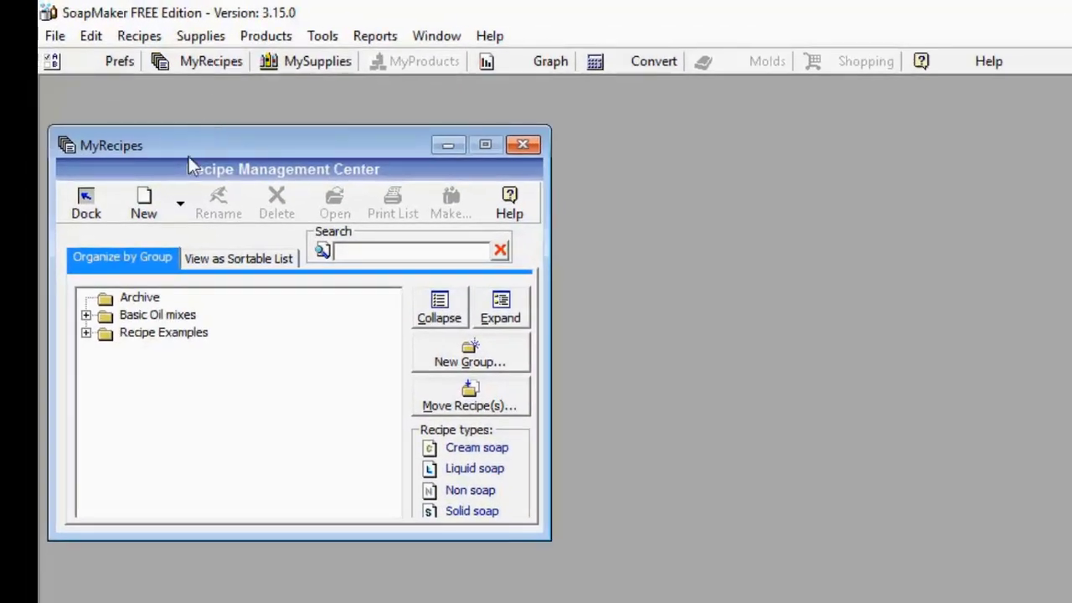
click(182, 204)
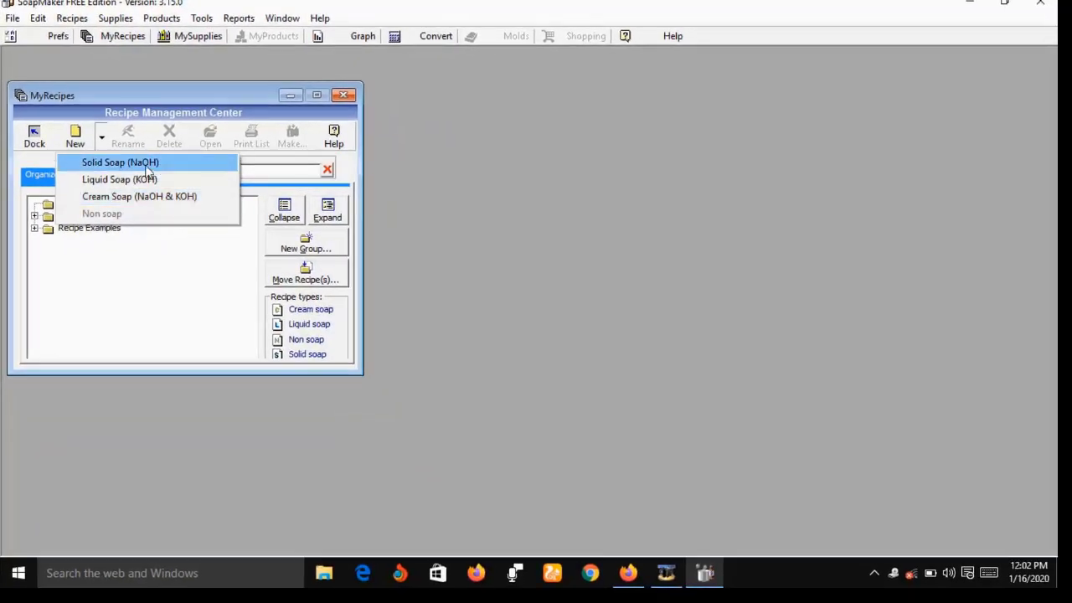
Step: Create a new Solid Soap (NaOH) recipe
click(145, 163)
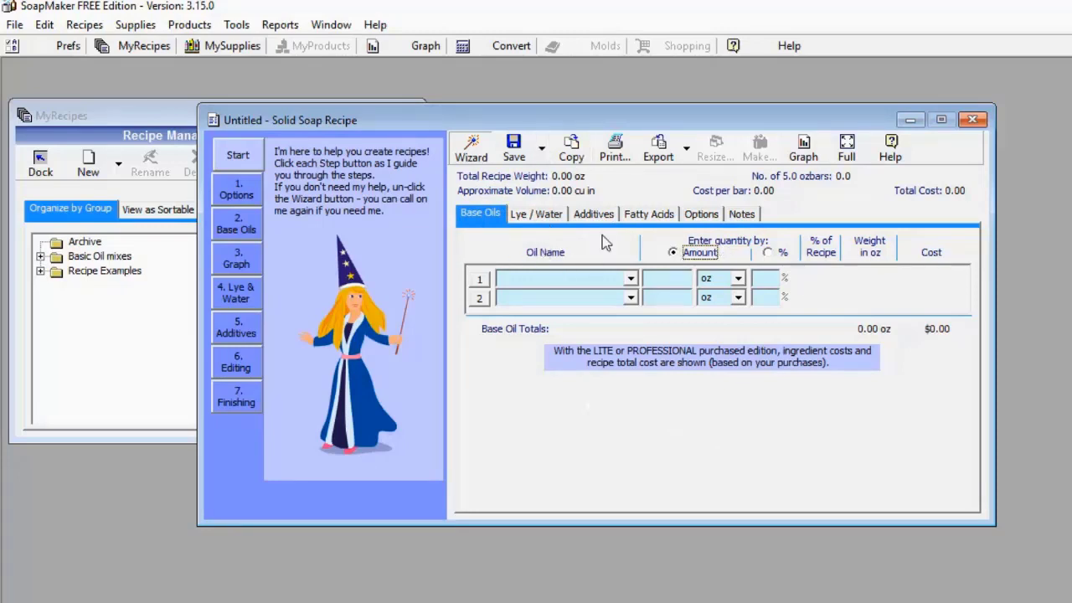
Step: Set Water Volume and Recipe Volume units to ml and Calculated Weight units to gr
click(701, 215)
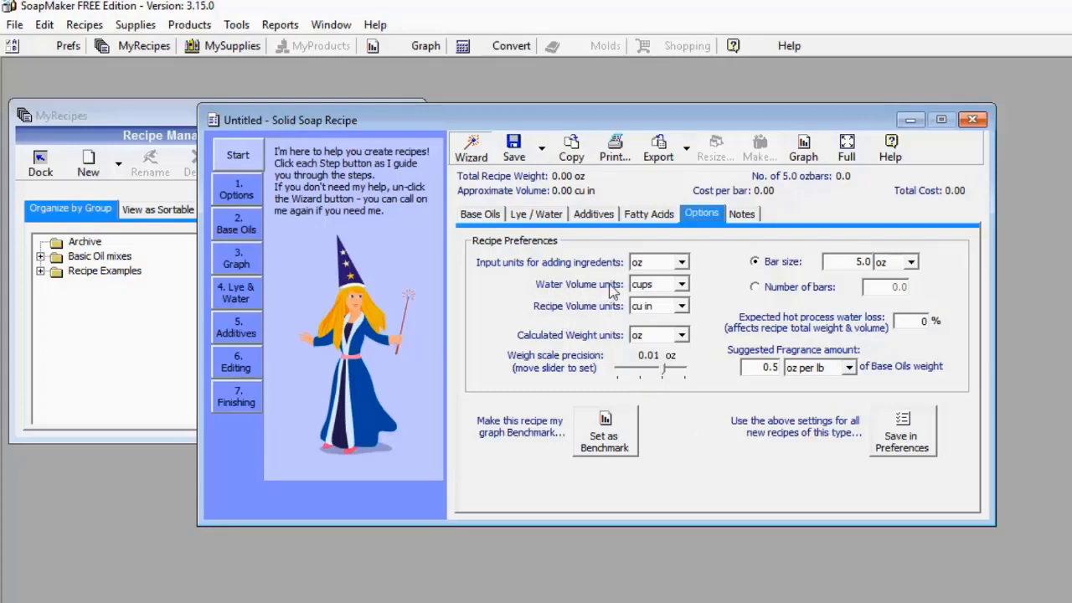
click(682, 285)
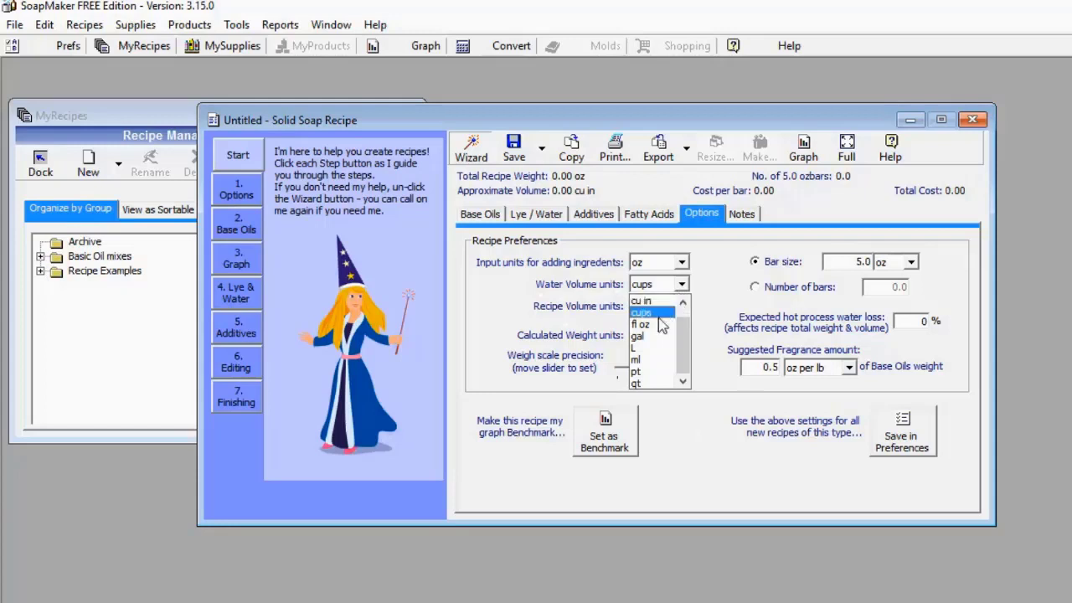
click(656, 360)
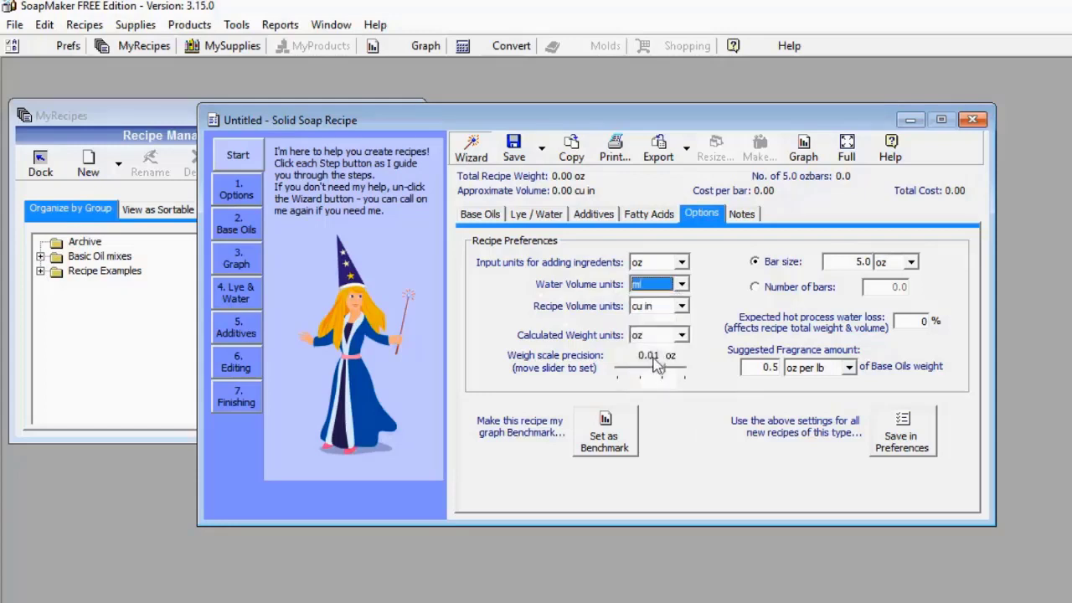
click(682, 307)
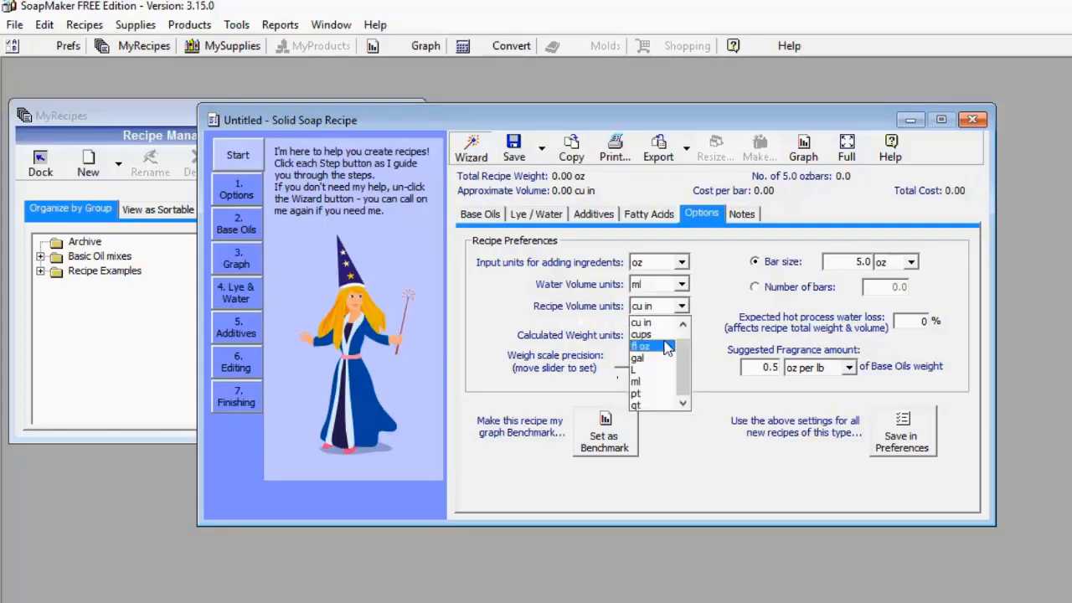
click(659, 385)
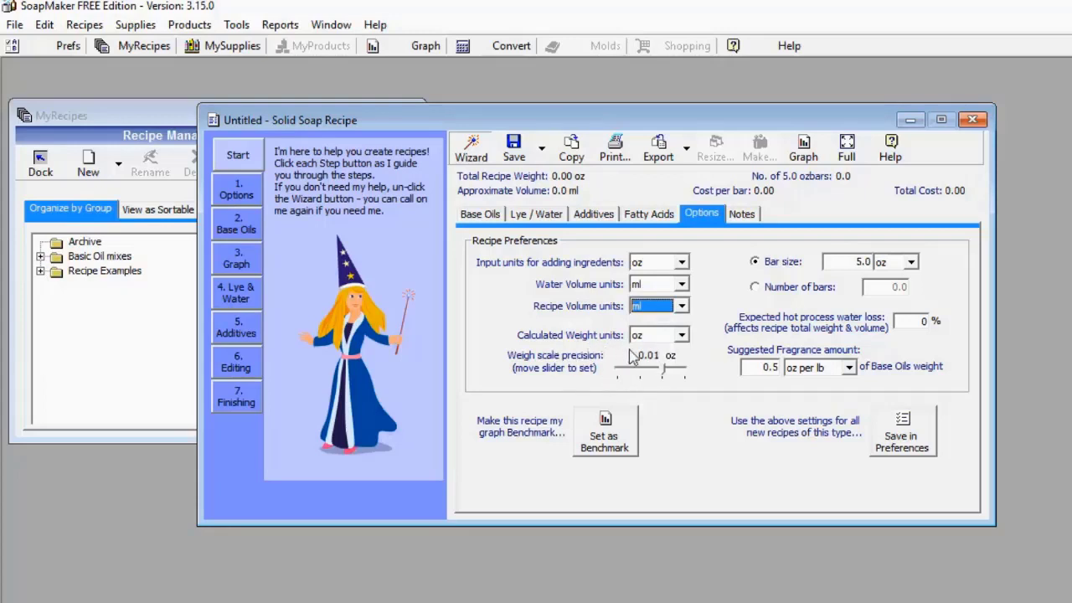
click(682, 335)
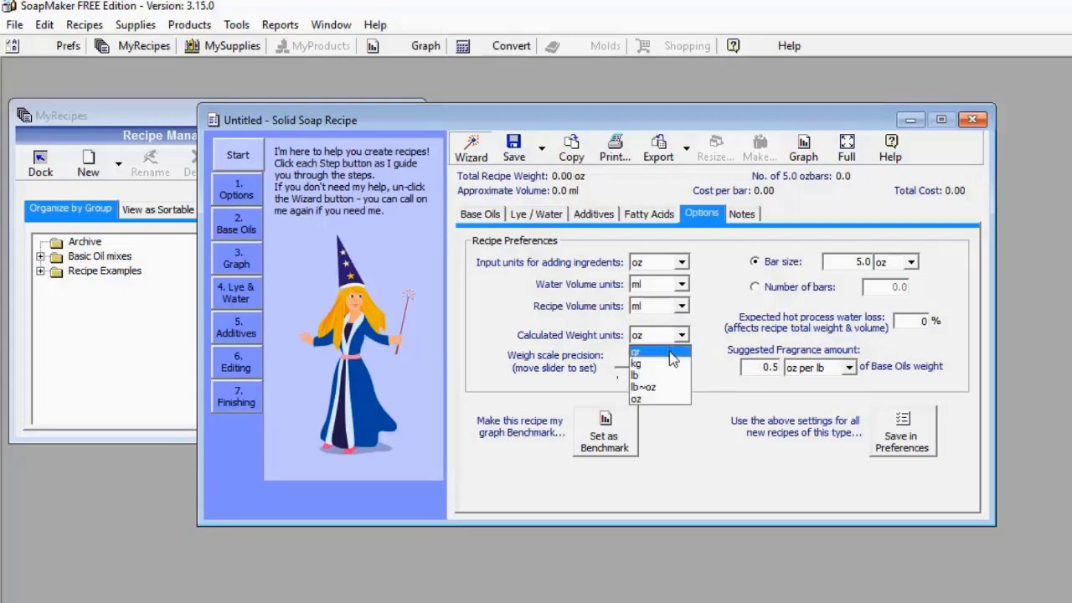
click(666, 356)
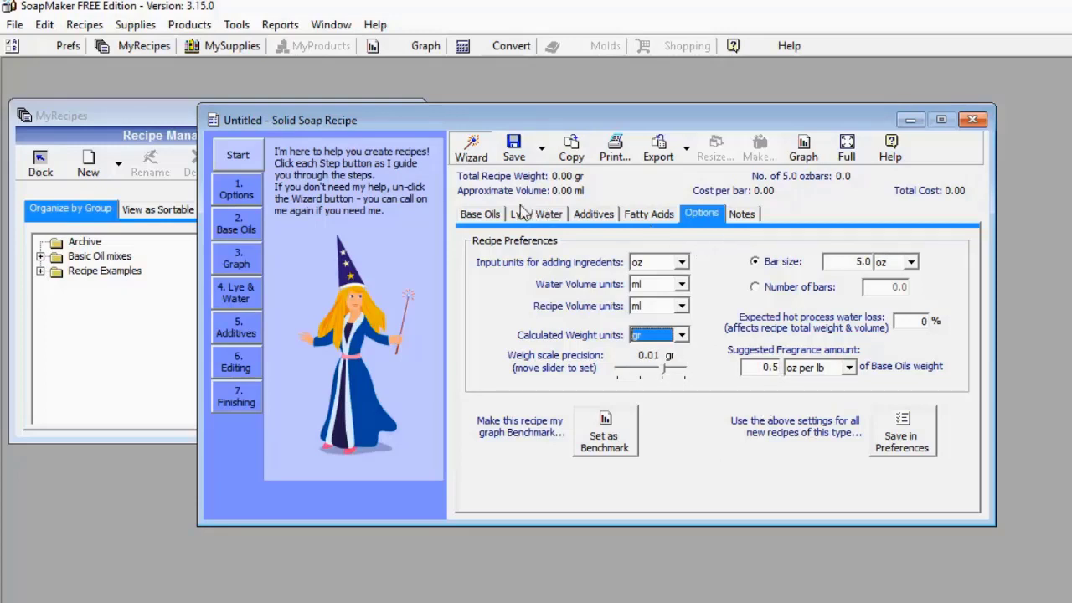
click(472, 216)
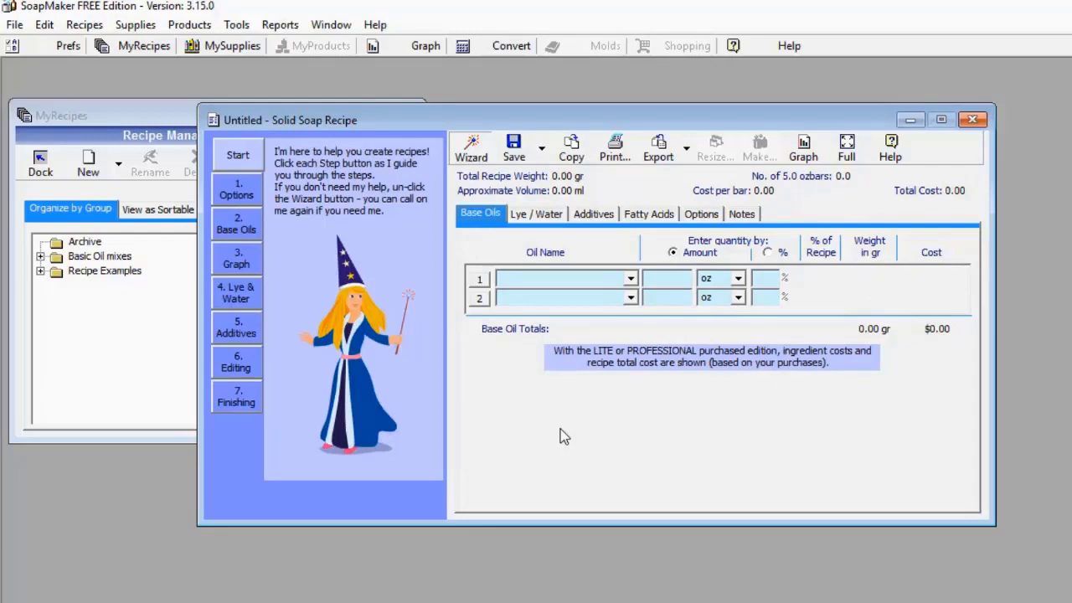
Step: Choose Palm Kernel for base-oil row 1 and Olive for row 2
click(631, 278)
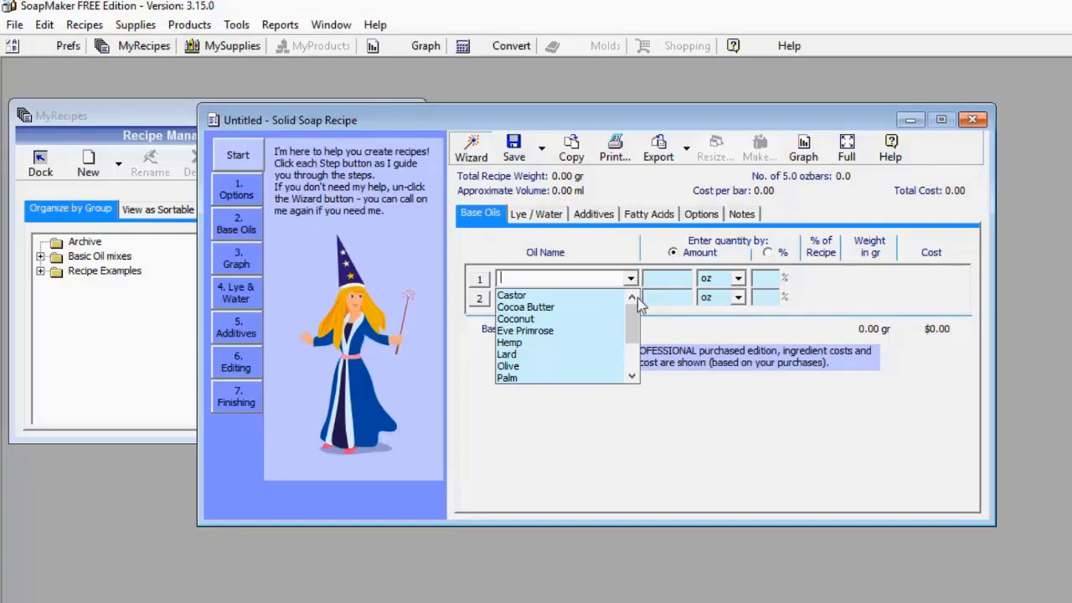
mouse_move(634, 315)
mouse_down()
mouse_move(638, 350)
mouse_move(638, 316)
mouse_move(637, 330)
mouse_up()
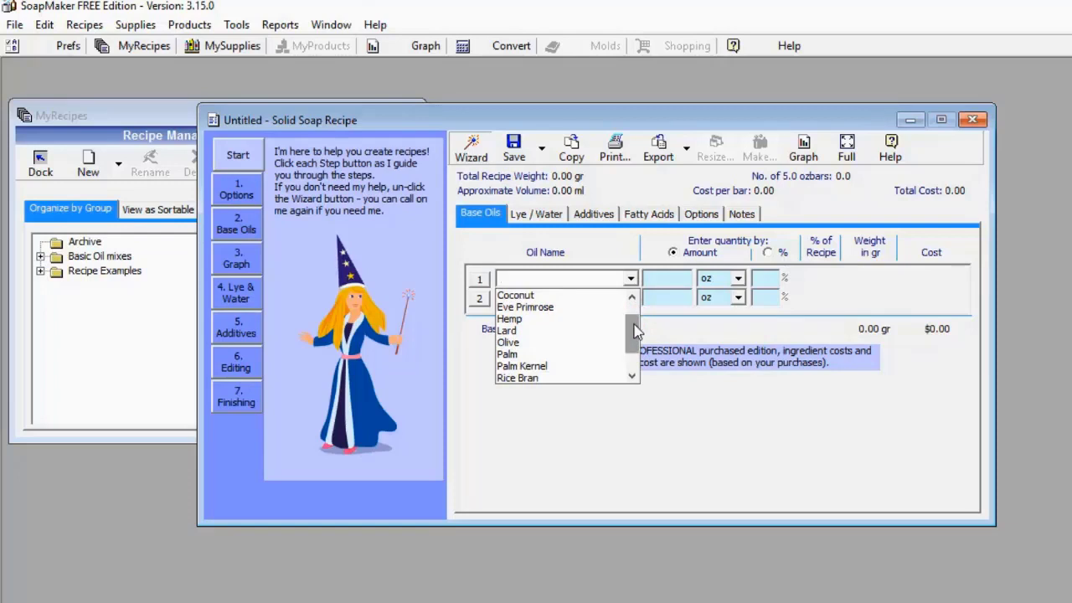
click(567, 366)
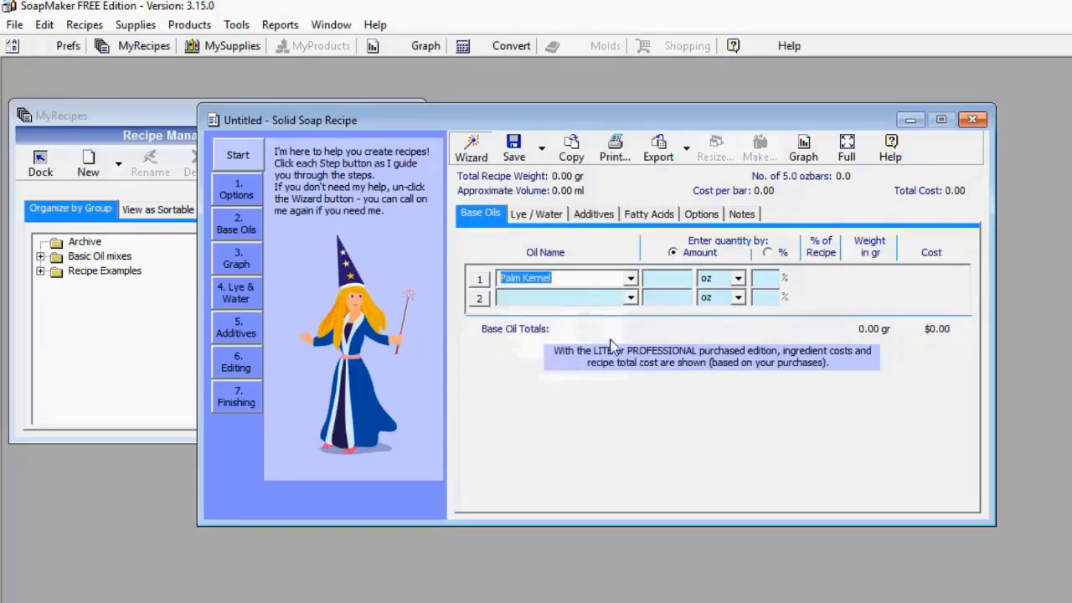
click(631, 295)
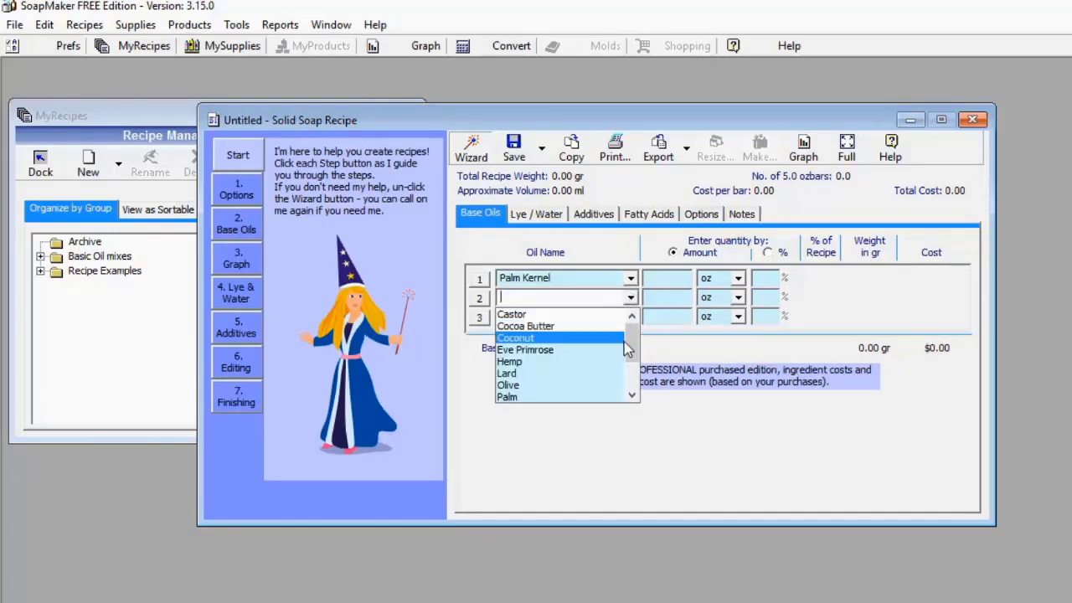
click(581, 385)
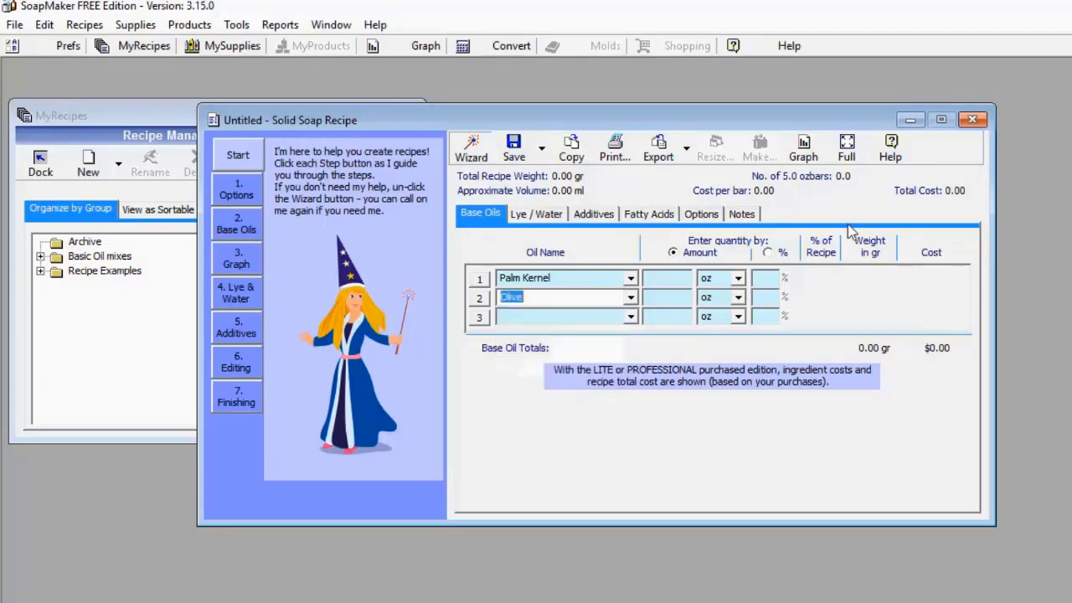
Step: Set the Palm Kernel amount unit to ml
click(662, 279)
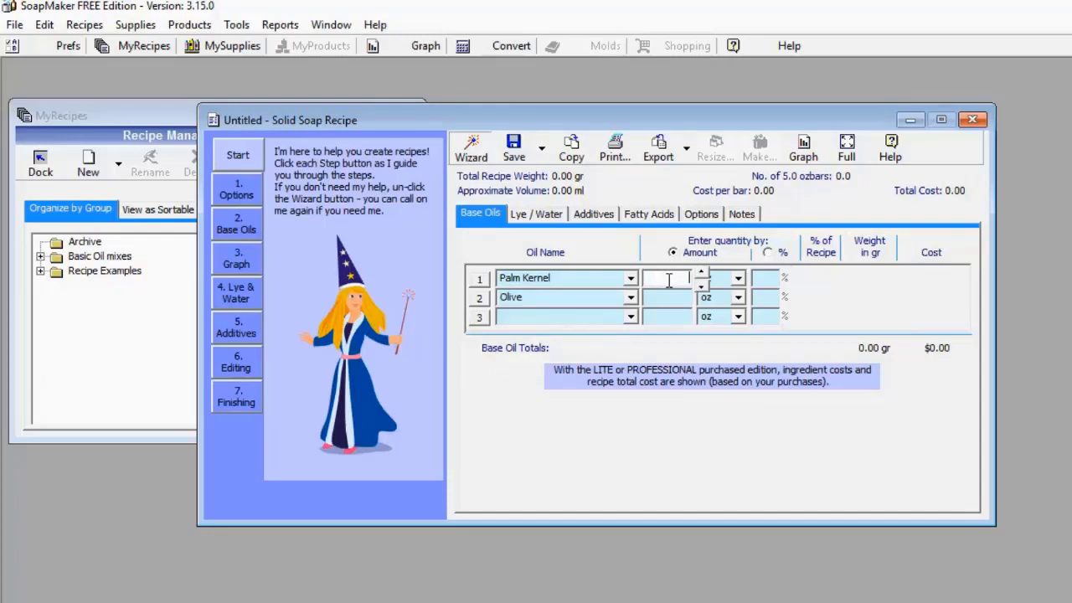
click(738, 280)
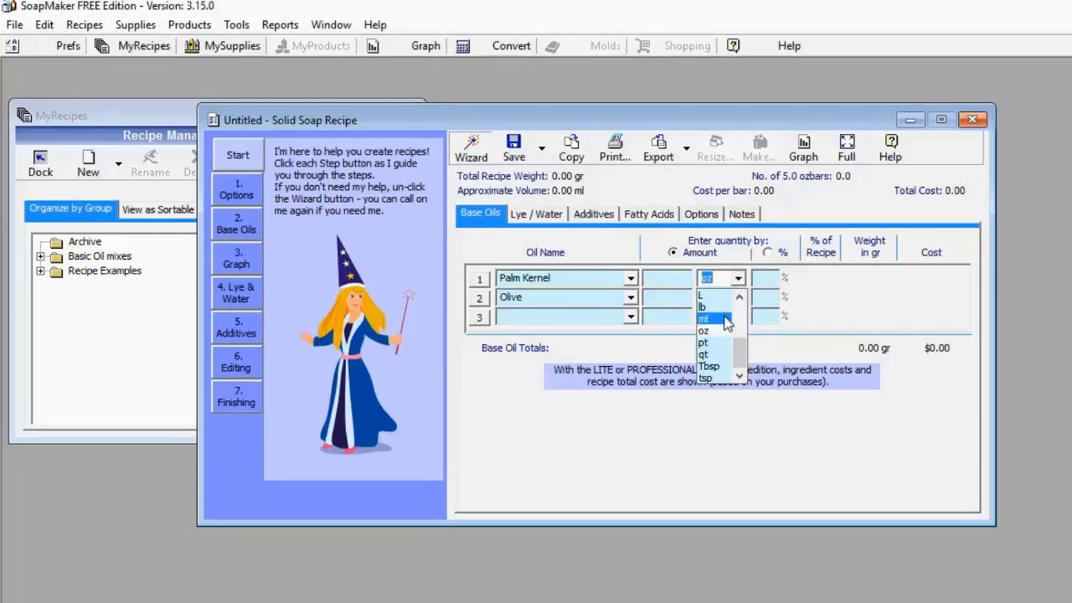
click(725, 317)
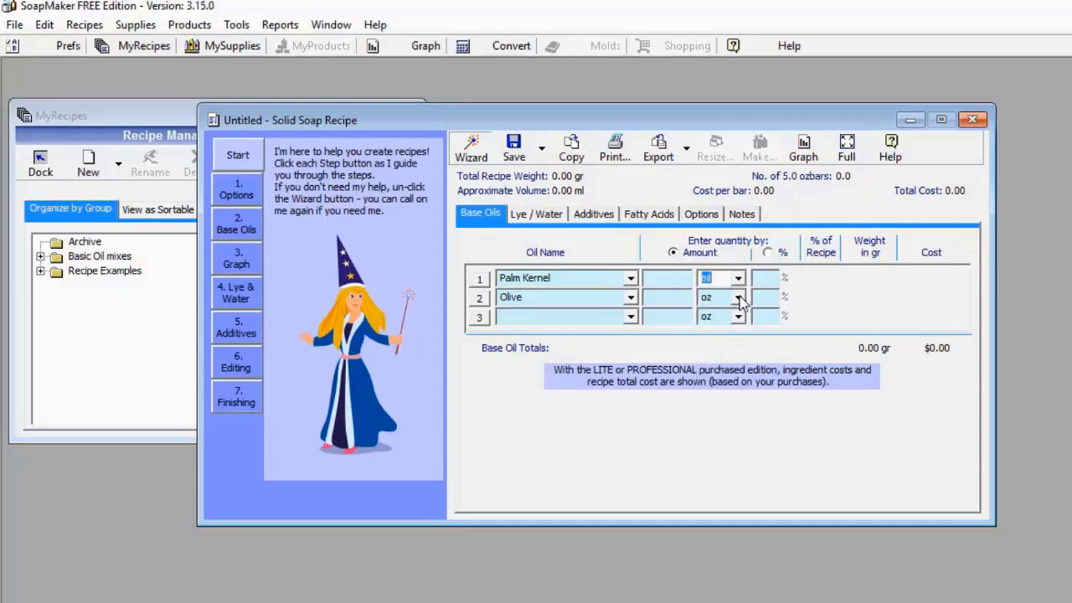
Step: Measure Olive in ml and enter amounts of 800 Palm Kernel and 200 Olive
click(740, 297)
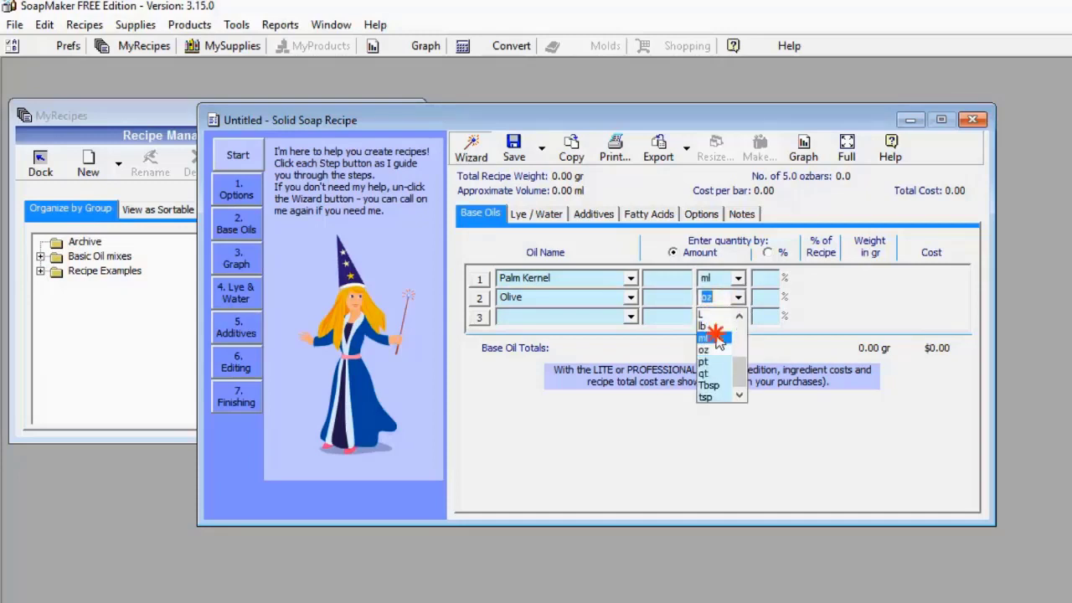
click(718, 338)
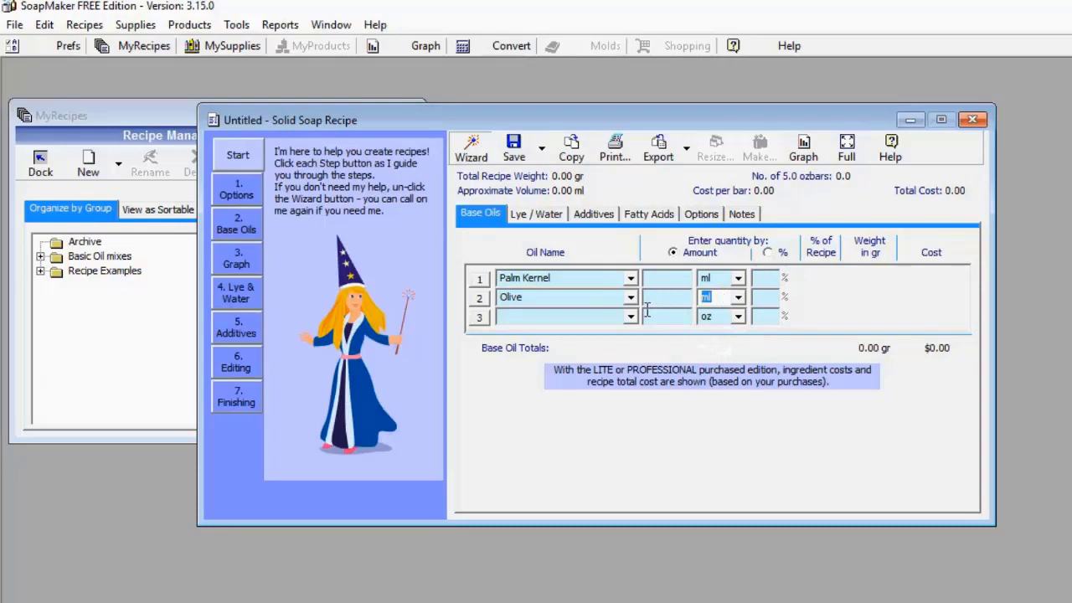
click(662, 279)
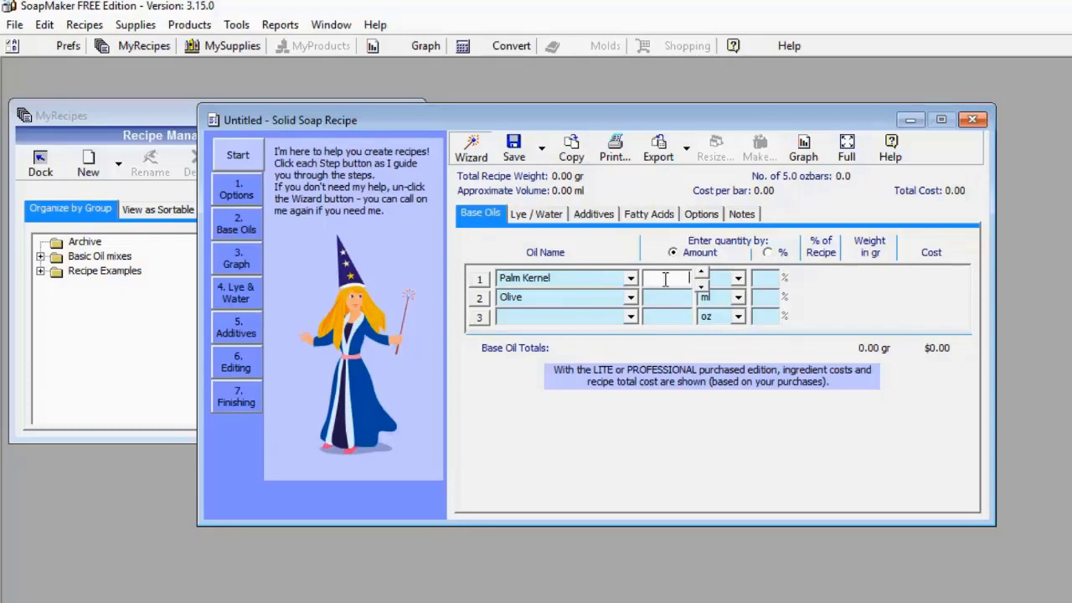
text(800)
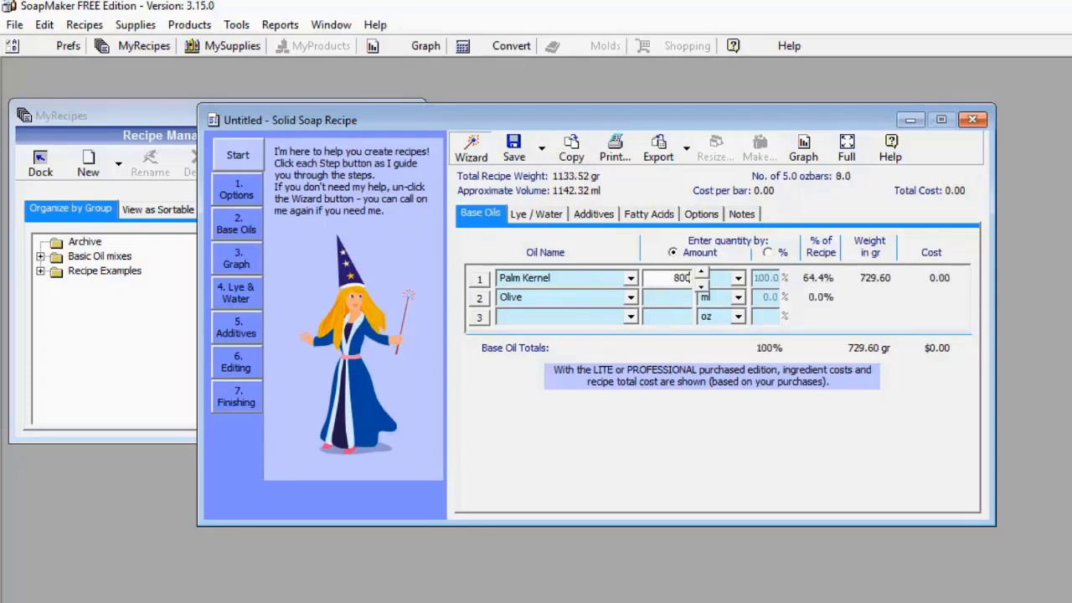
click(674, 297)
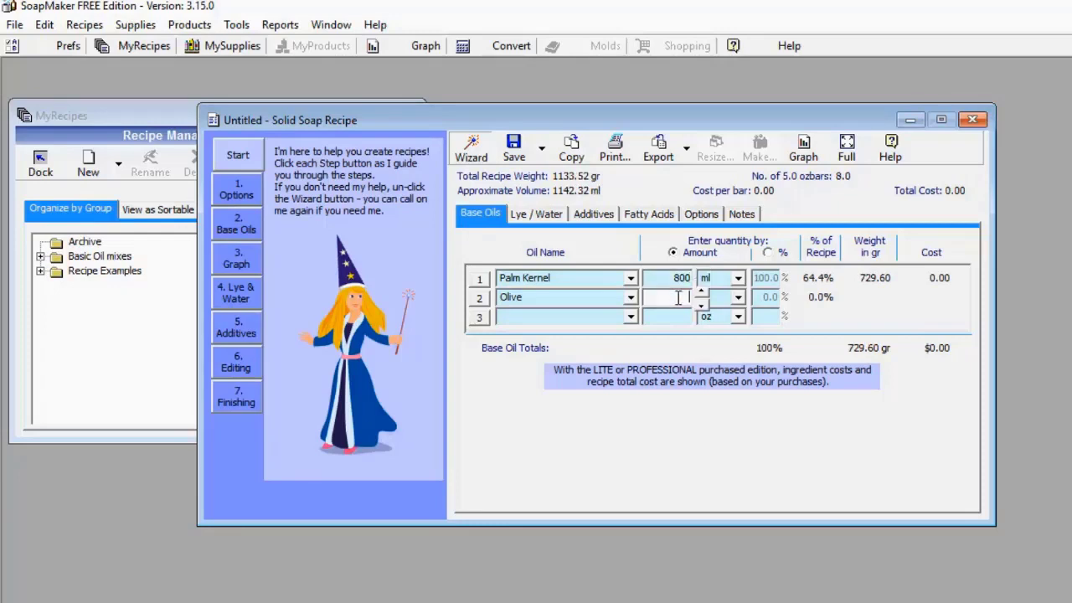
text(200)
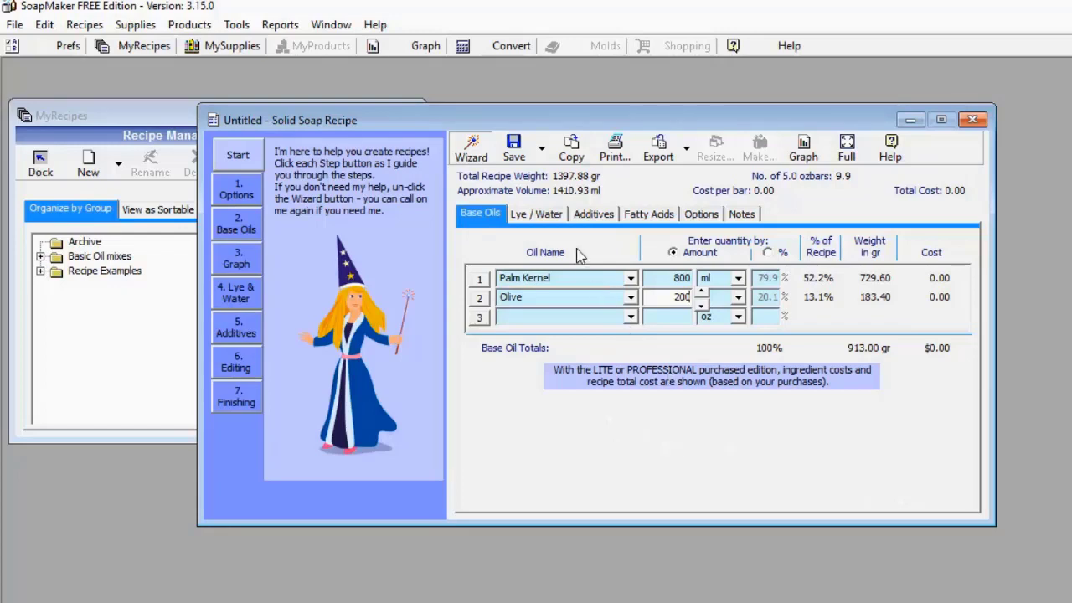
Step: On the Lye / Water page, calculate water from a Water/Lye Ratio of 300, then view Additives
click(531, 216)
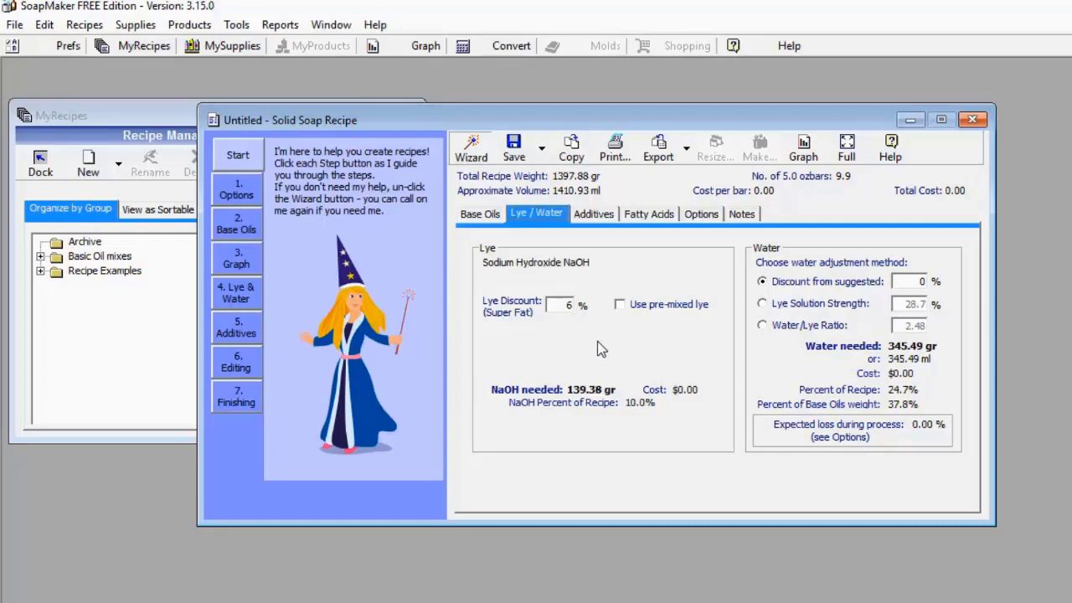
click(762, 327)
text(300)
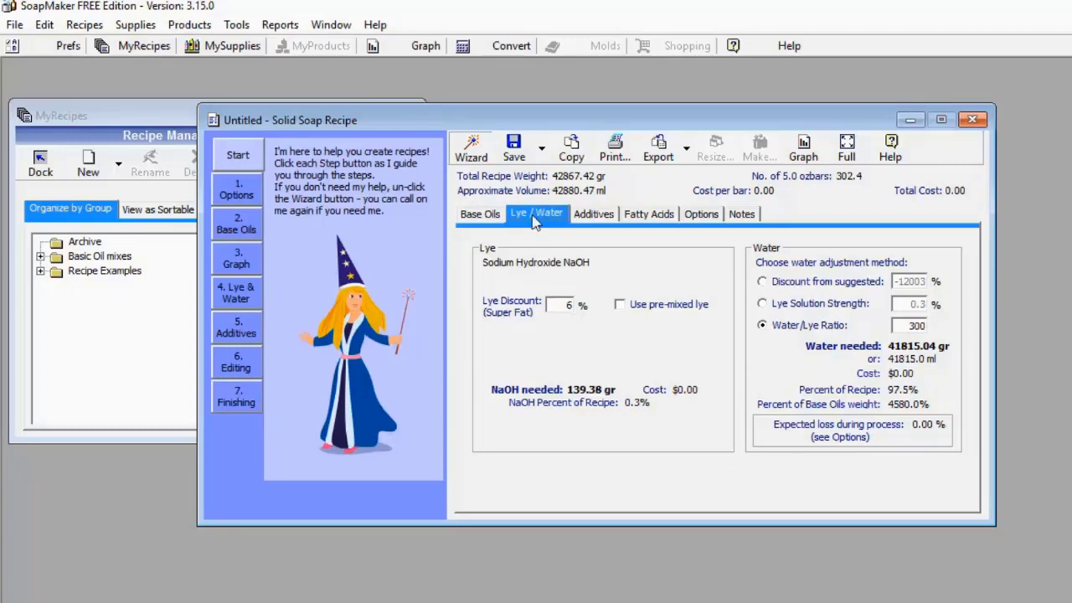
click(595, 216)
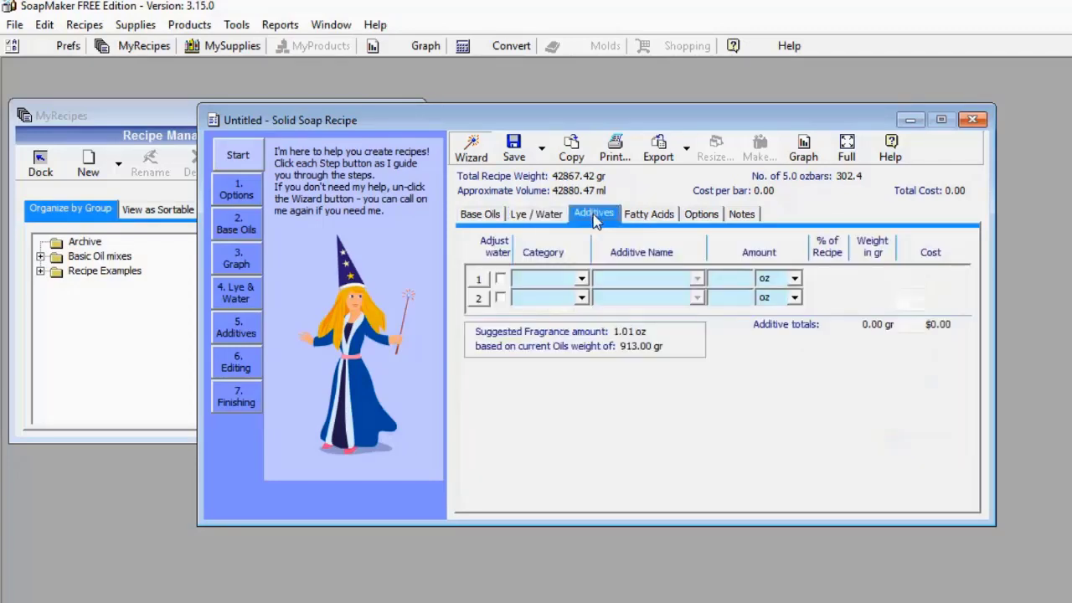
Step: Browse the additive Category list without choosing, then view the Fatty Acids breakdown
click(580, 280)
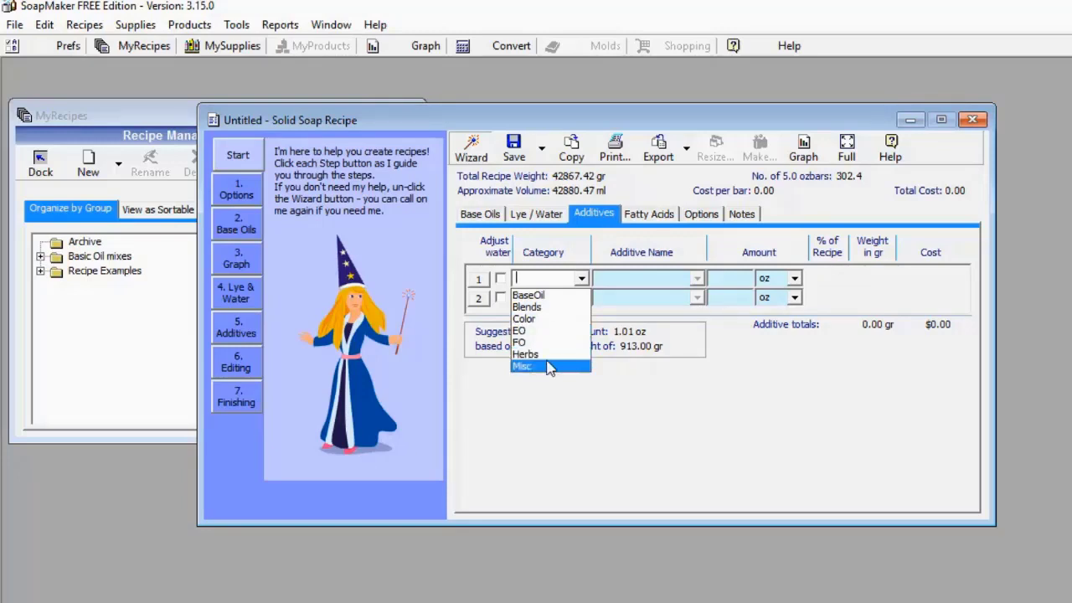
click(603, 379)
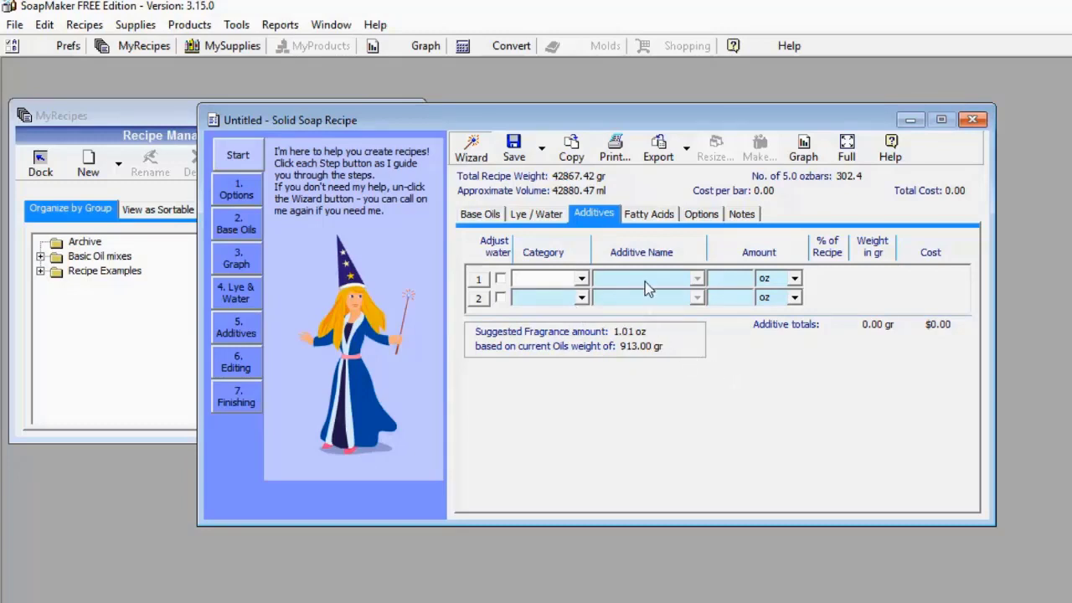
click(653, 216)
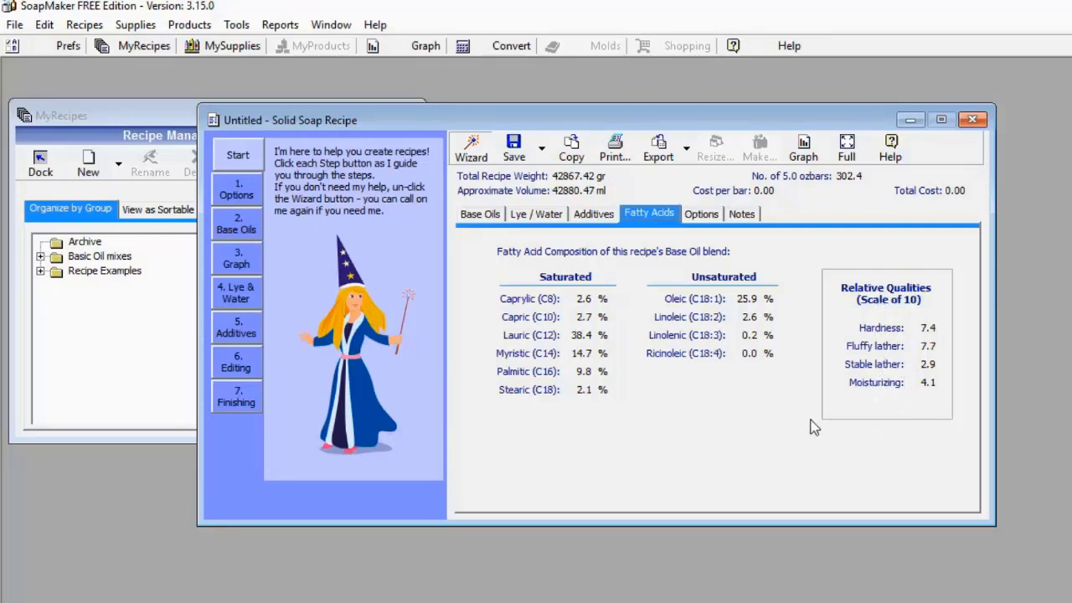
Step: Show the Options page with 5.0 oz bars and 42867.42 gr total recipe weight
click(708, 216)
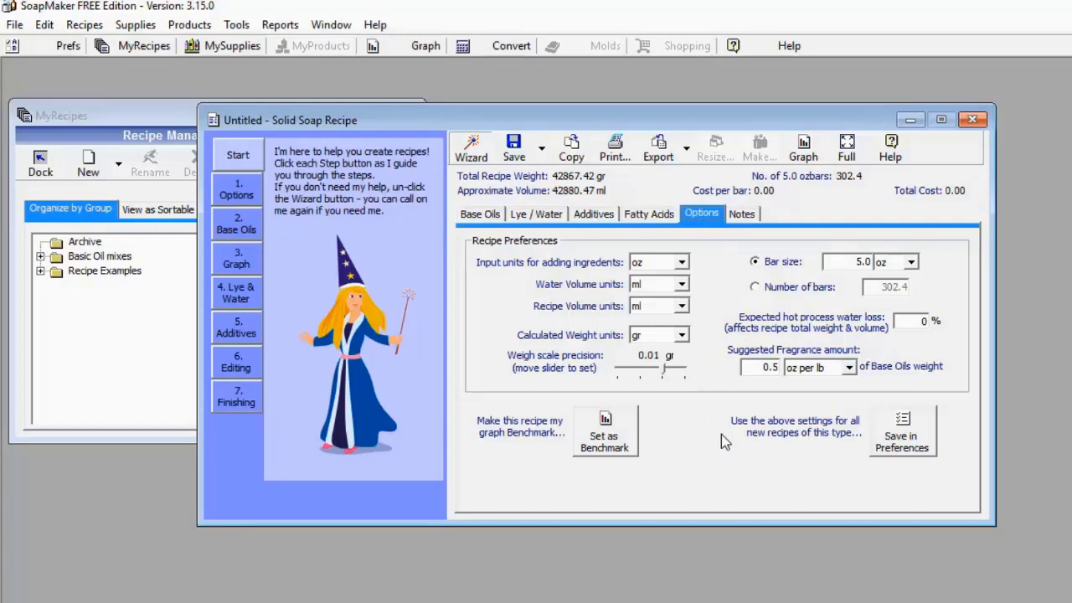
Step: Show the Predicted Soap Qualities graph, with Hardness 7.4 and FluffyLather 7.7, against Soy Base
click(742, 216)
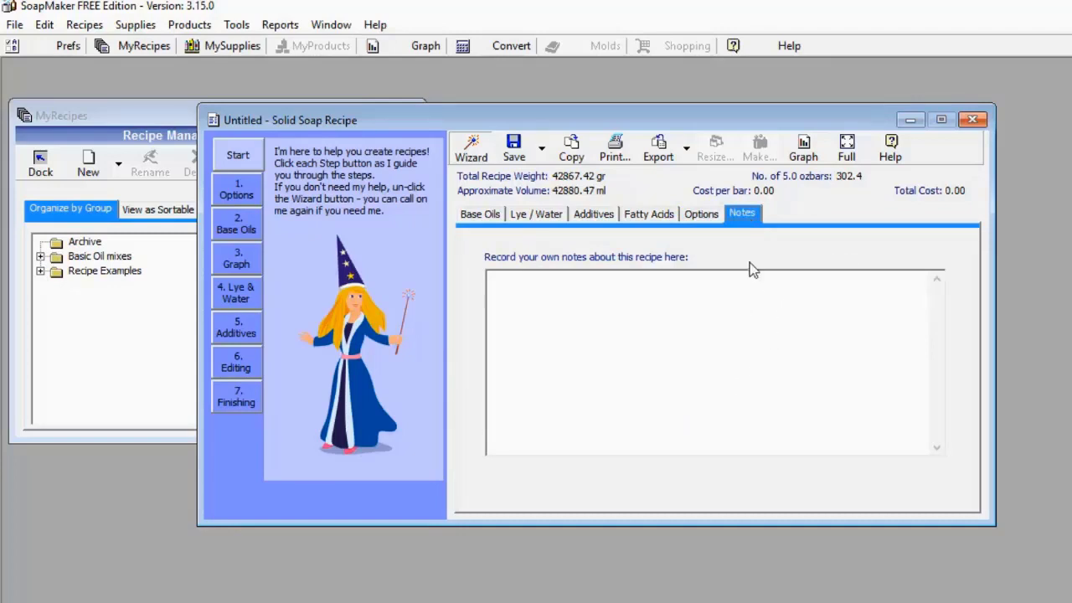
click(805, 150)
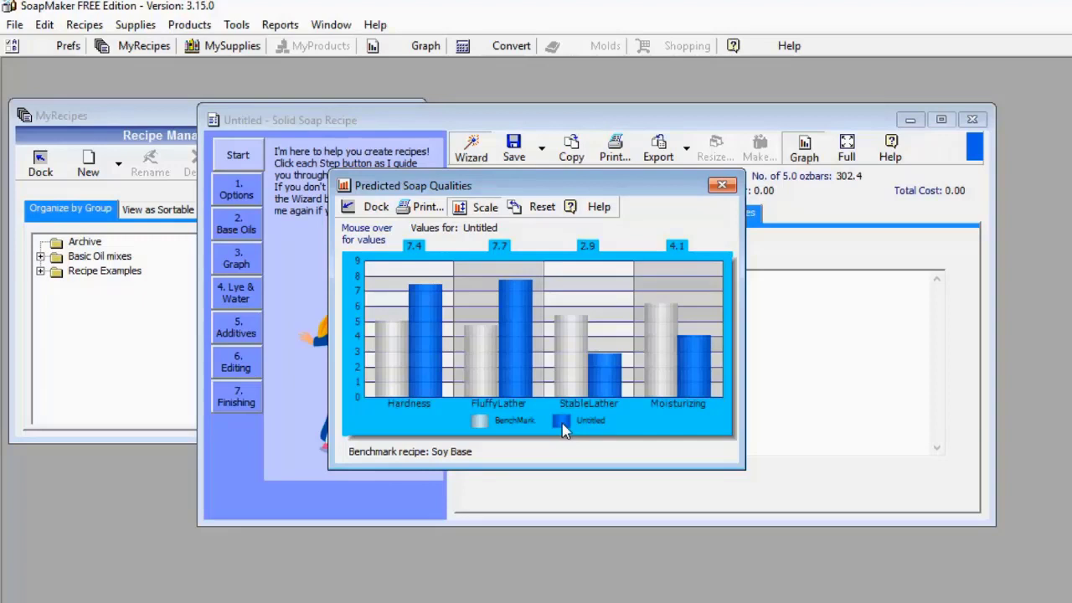
Step: Read the Untitled and BenchMark bar values: StableLather 2.9 vs 5.4, Moisturizing 4.1 vs 6.2
mouse_move(392, 385)
mouse_move(426, 393)
mouse_move(390, 348)
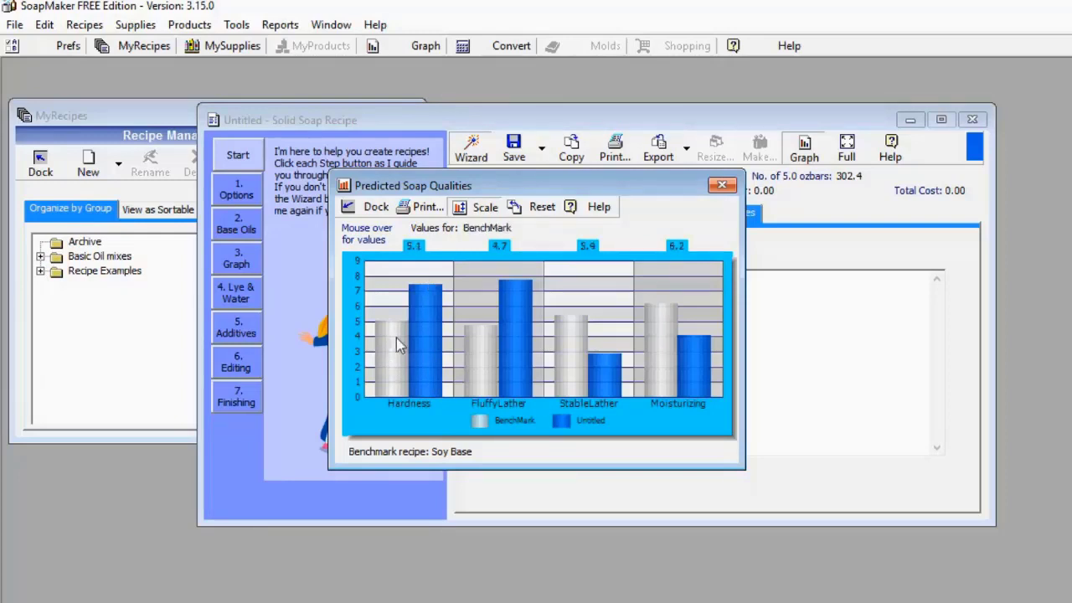
mouse_move(429, 312)
mouse_move(505, 397)
mouse_move(511, 348)
mouse_move(481, 339)
mouse_move(479, 357)
mouse_move(507, 319)
mouse_move(692, 371)
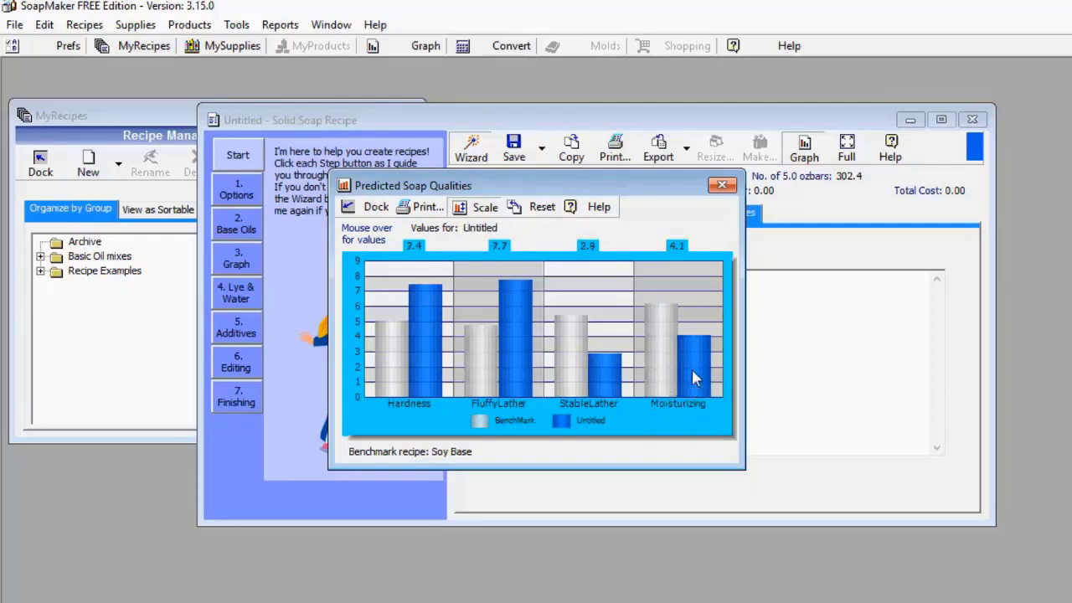
mouse_move(657, 330)
Step: Reopen the qualities graph and move its window down and right, exposing the total weight
click(804, 151)
click(804, 151)
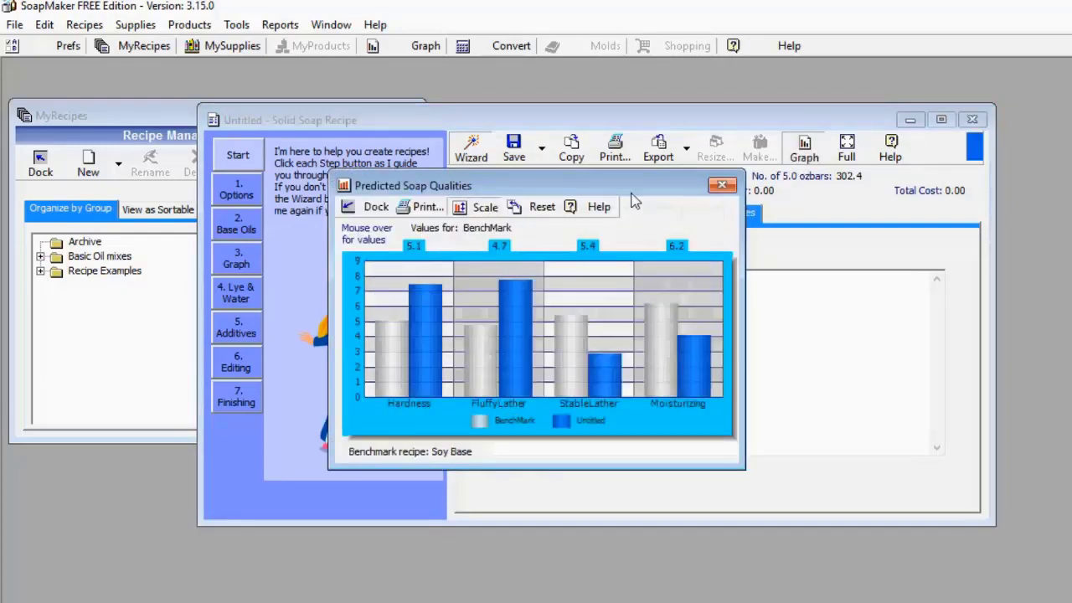
drag(635, 188, 659, 194)
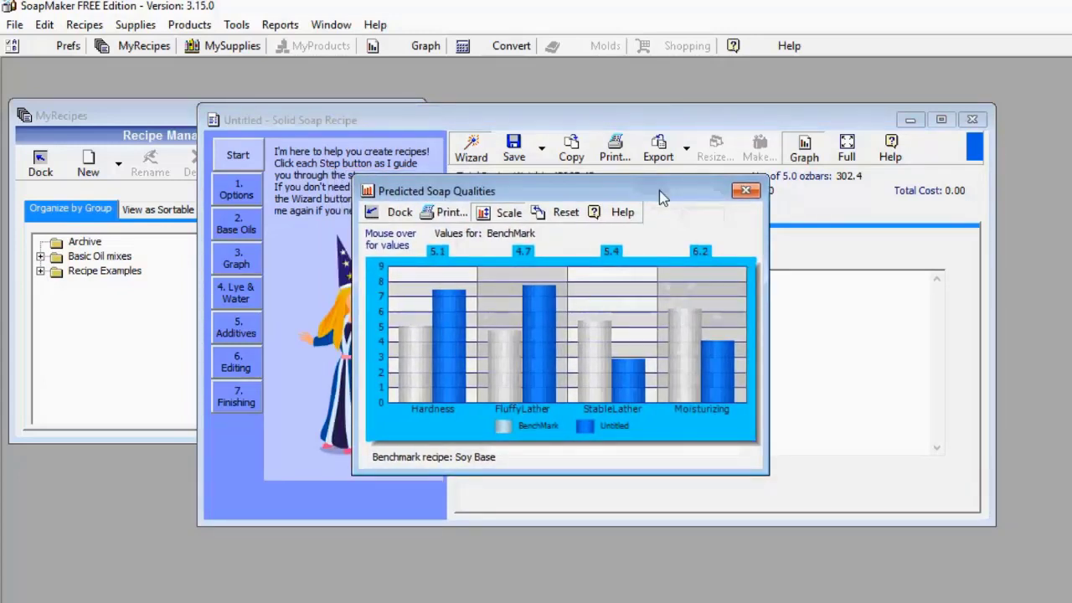
drag(659, 191, 680, 207)
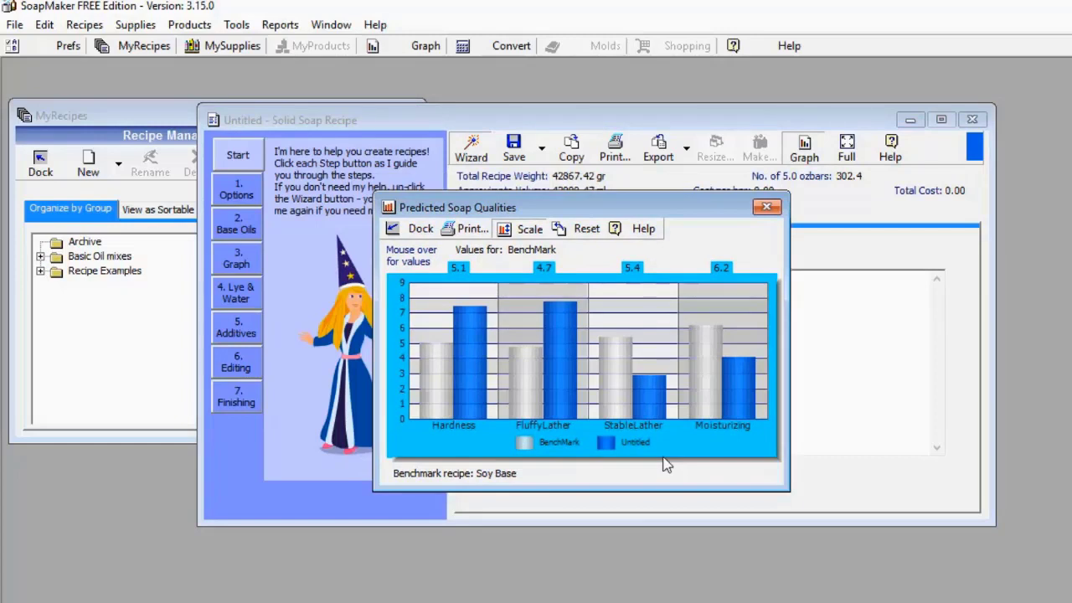